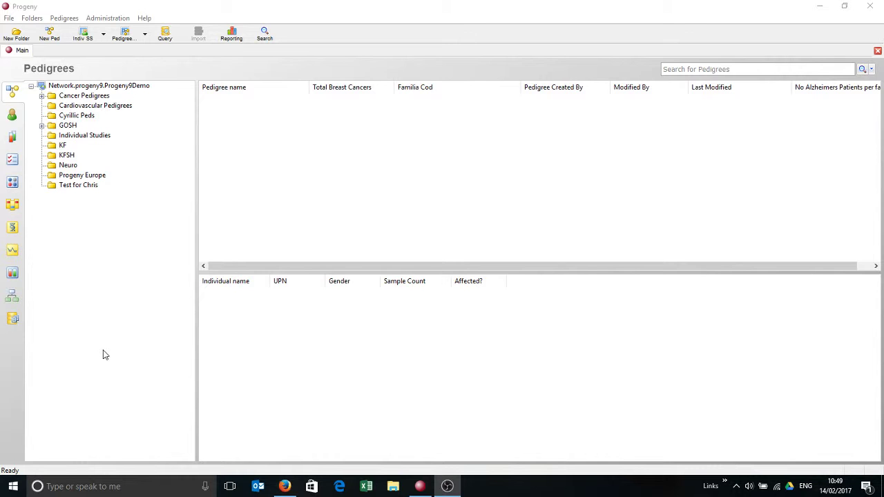
Create a data field folder named "test table" under Individual Data Fields.
{"action": "left_click", "coordinate": [16, 325]}
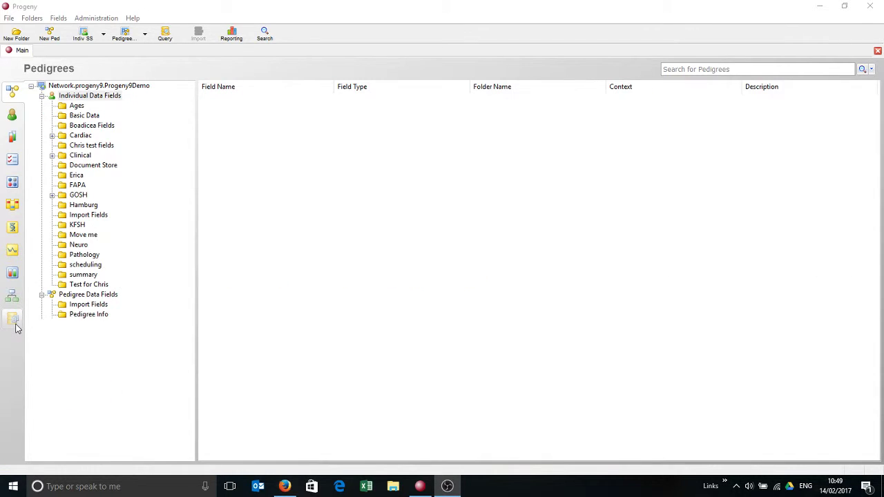
{"action": "left_click", "coordinate": [16, 34]}
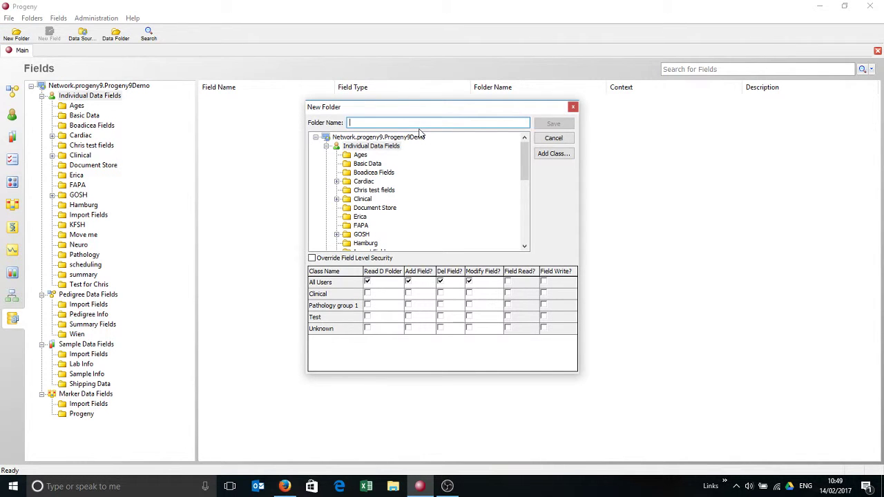
{"action": "type", "text": "test table"}
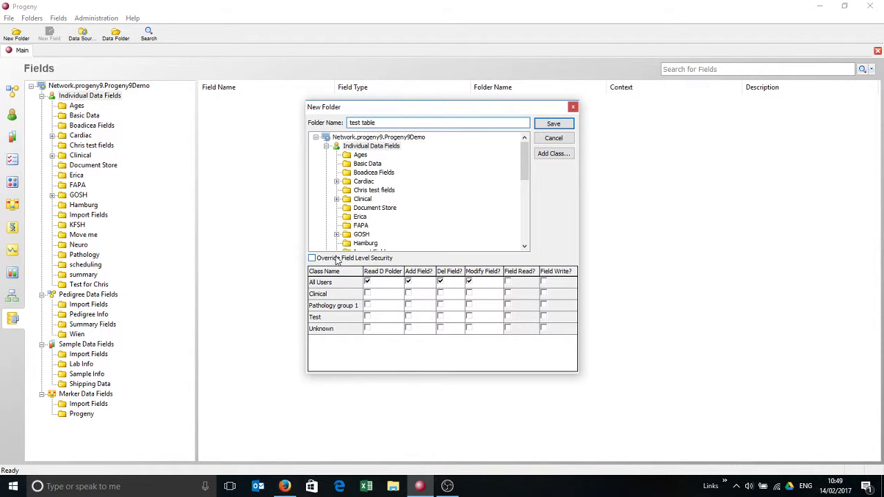
{"action": "left_click", "coordinate": [552, 123]}
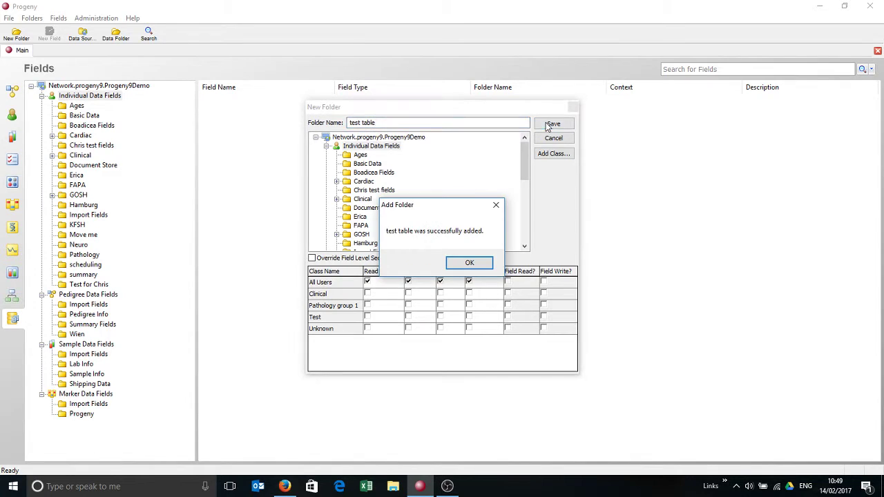
{"action": "left_click", "coordinate": [468, 265]}
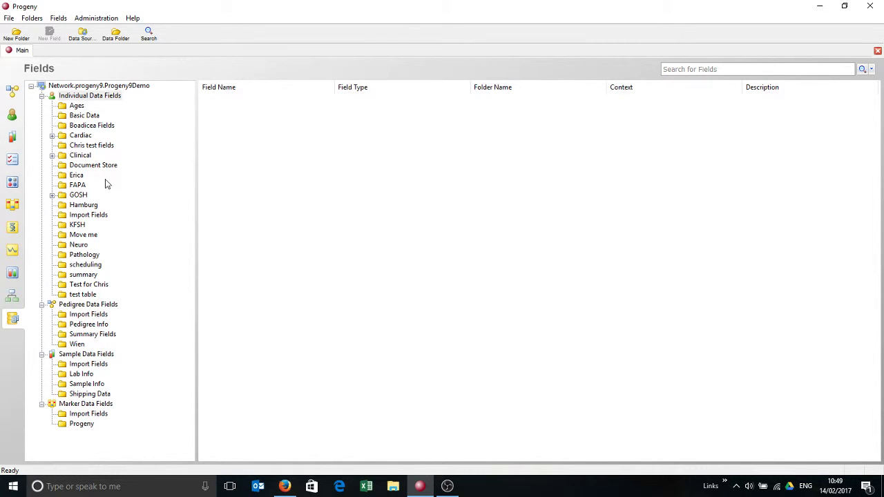
Add a new individual data field named "Date 1" of type Date in the test table folder.
{"action": "left_click", "coordinate": [87, 295]}
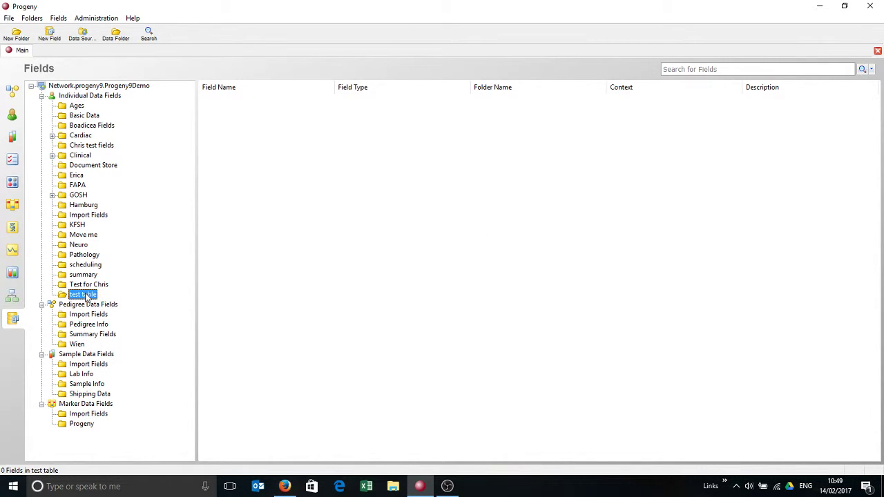
{"action": "left_click", "coordinate": [53, 36]}
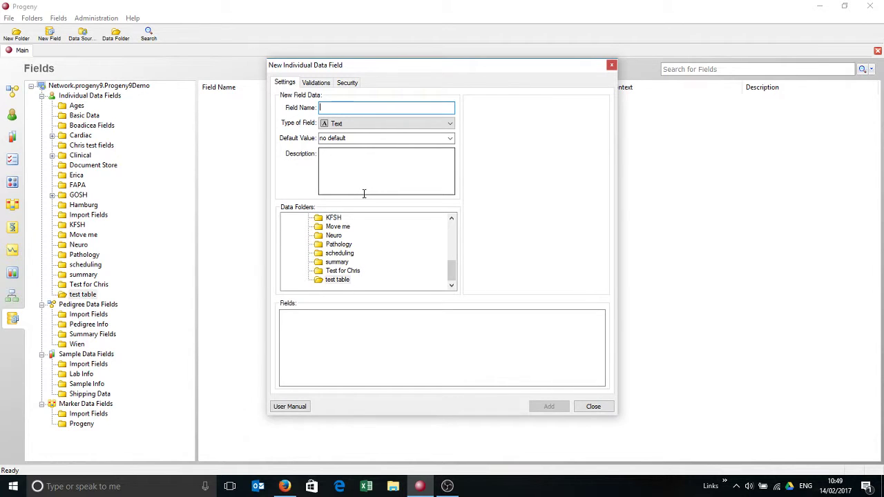
{"action": "type", "text": "Date 1"}
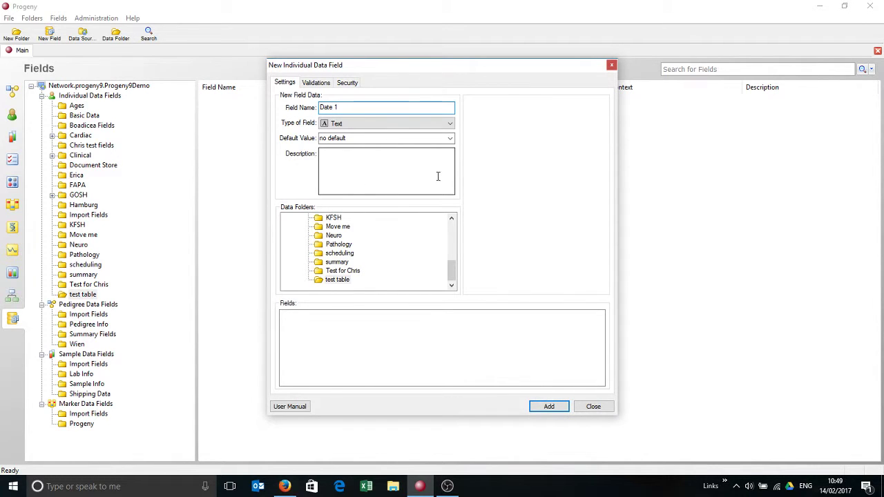
{"action": "left_click", "coordinate": [436, 125]}
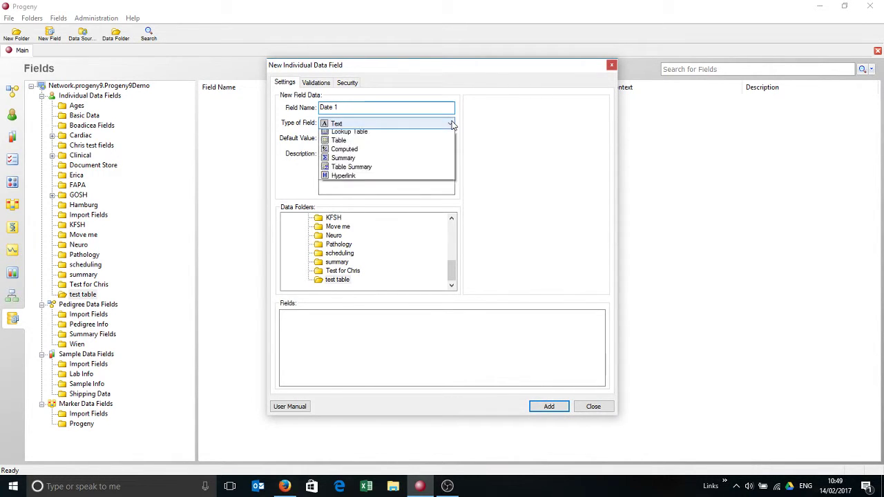
{"action": "left_click", "coordinate": [437, 143]}
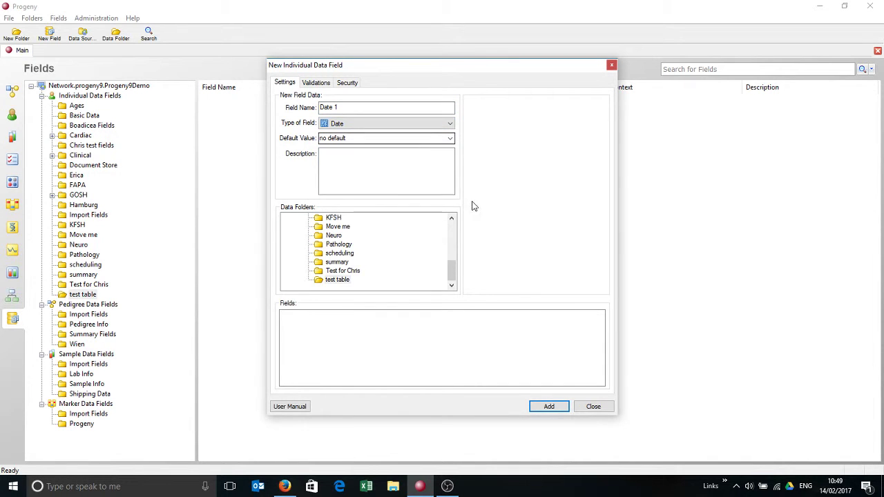
{"action": "left_click", "coordinate": [546, 406]}
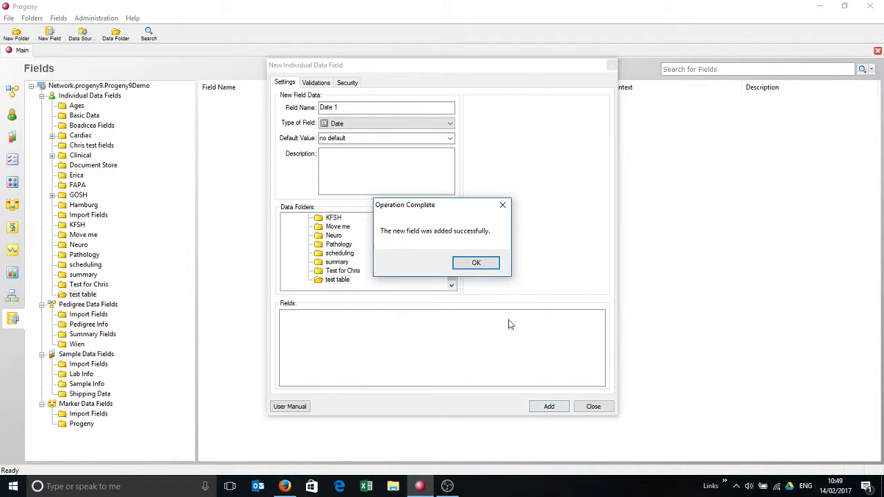
{"action": "left_click", "coordinate": [488, 268]}
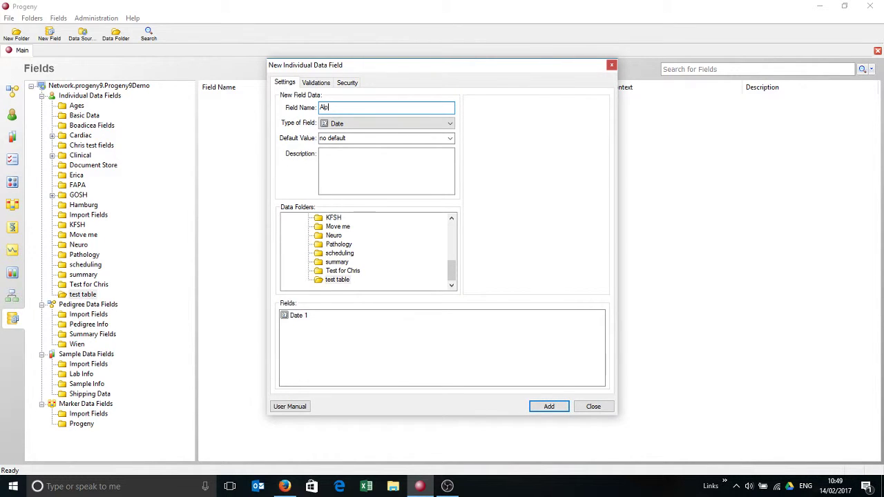
Add a second field named "Alpha 1" of type Text to the test table folder.
{"action": "type", "text": "ha 1"}
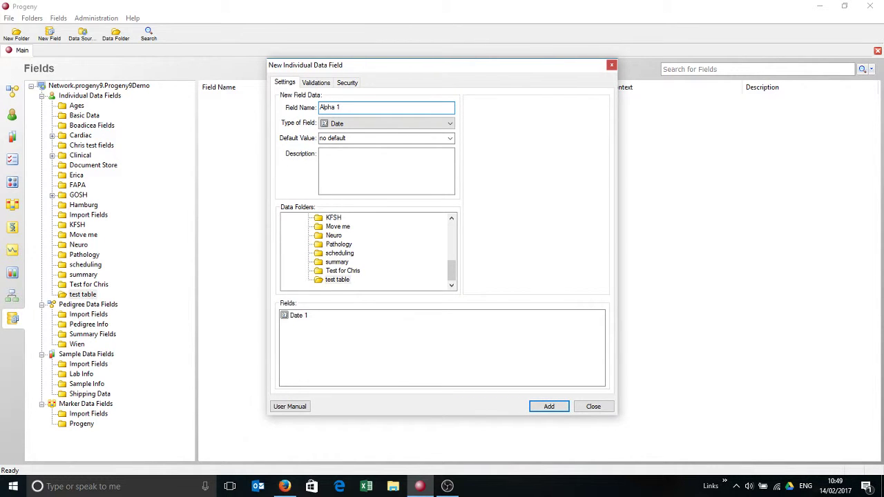
{"action": "left_click", "coordinate": [420, 126]}
{"action": "left_click", "coordinate": [408, 134]}
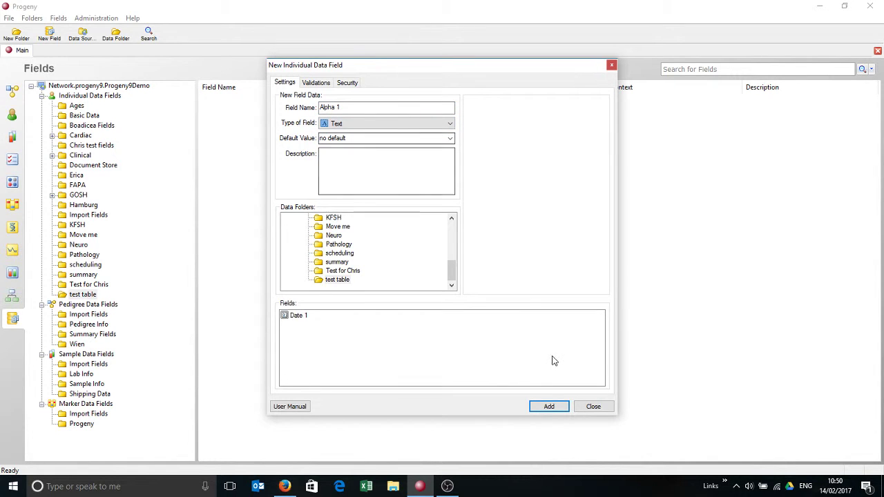
{"action": "left_click", "coordinate": [548, 406]}
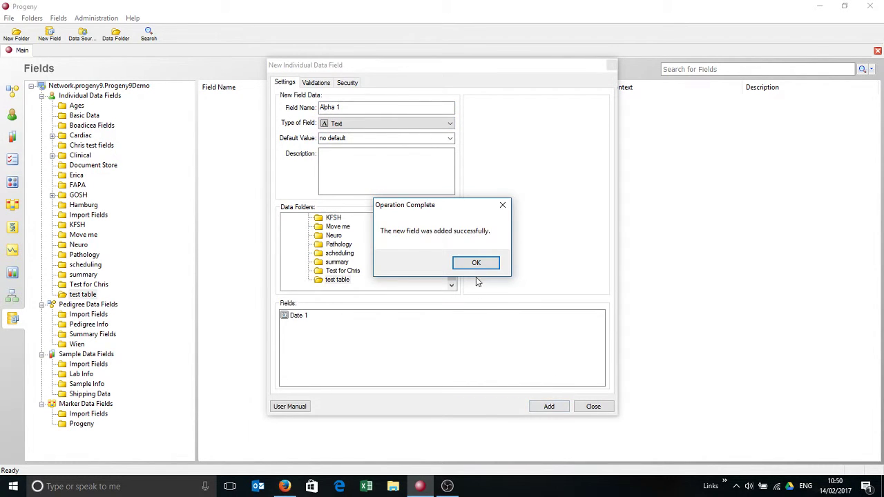
{"action": "left_click", "coordinate": [477, 264]}
Add another Text field named "Gamma 3" to the test table folder.
{"action": "left_click", "coordinate": [336, 106]}
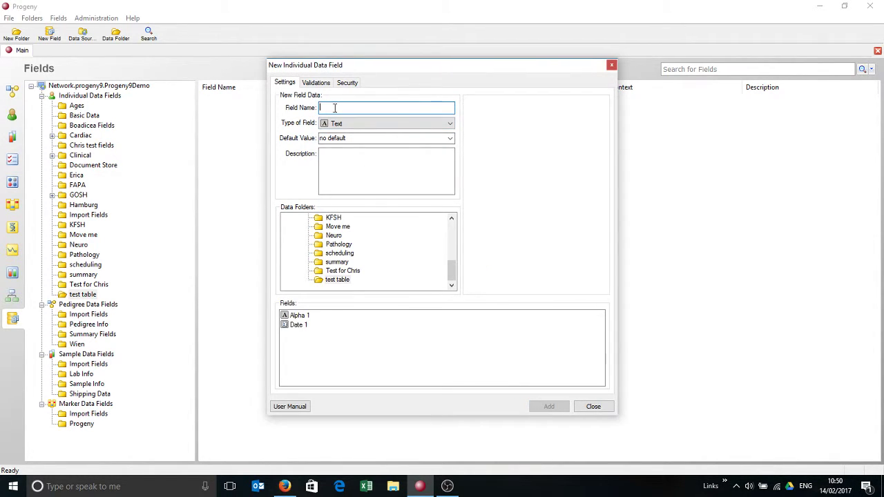
{"action": "type", "text": "Gamma 3"}
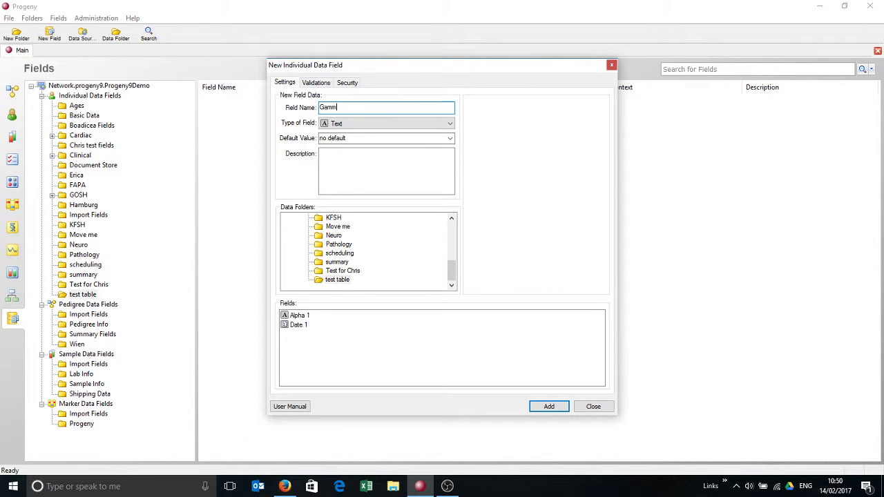
{"action": "left_click", "coordinate": [553, 406]}
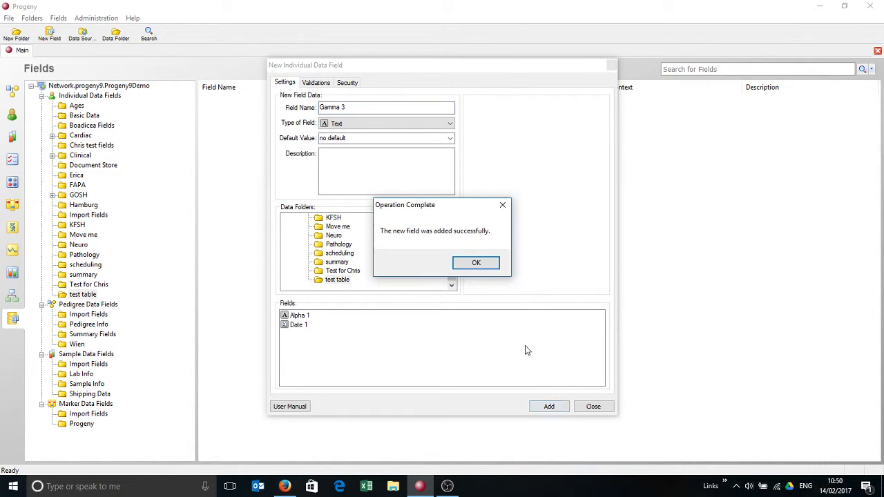
{"action": "left_click", "coordinate": [483, 264]}
Add a further Text field named "Delta 4" to the test table folder.
{"action": "left_click", "coordinate": [373, 107]}
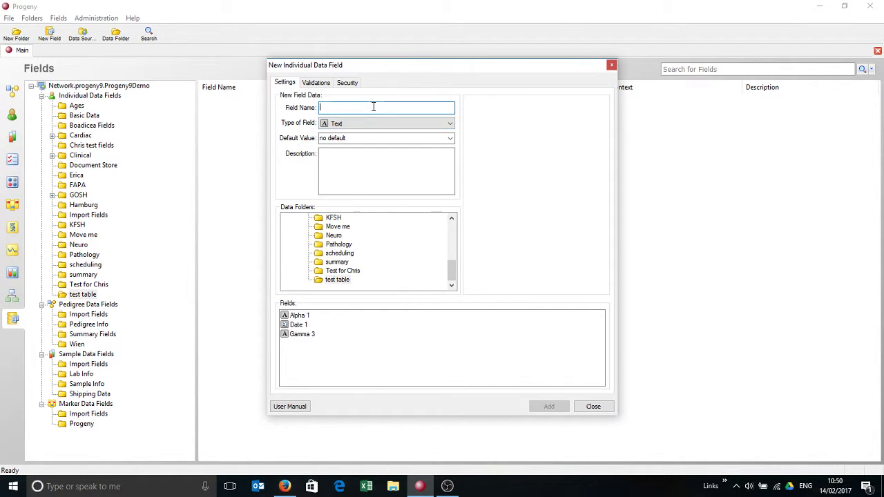
{"action": "type", "text": "Delta 4"}
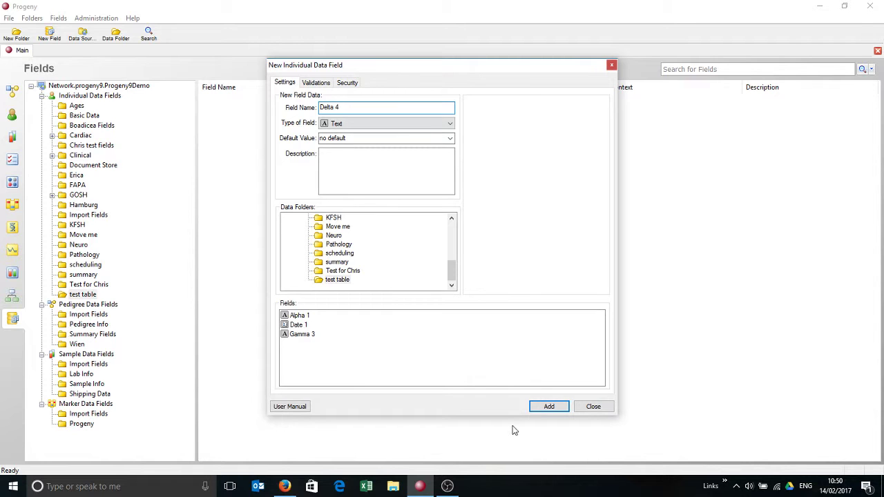
{"action": "left_click", "coordinate": [549, 408]}
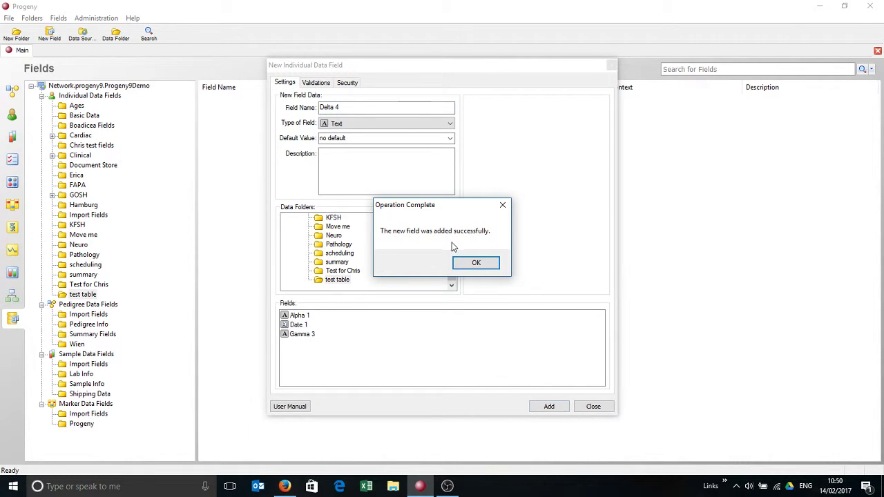
{"action": "left_click", "coordinate": [475, 262]}
Name the next new field "Test table" and set its field type to Table.
{"action": "left_click", "coordinate": [335, 109]}
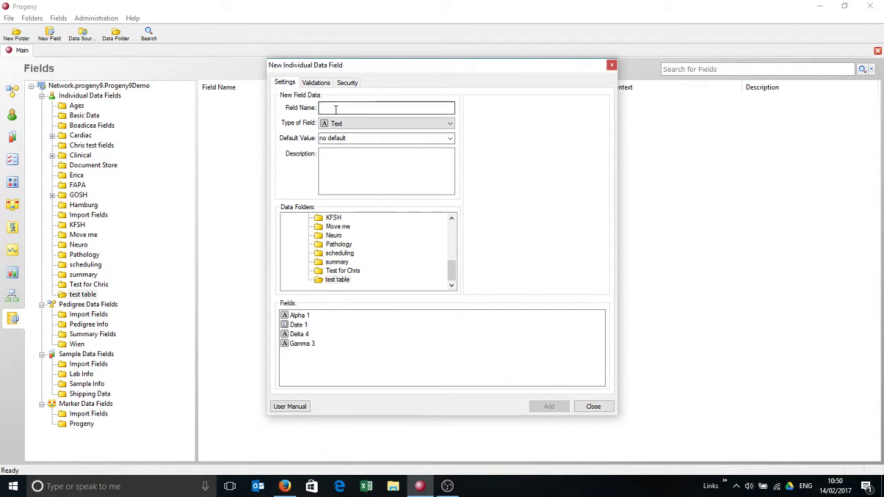
{"action": "type", "text": "R"}
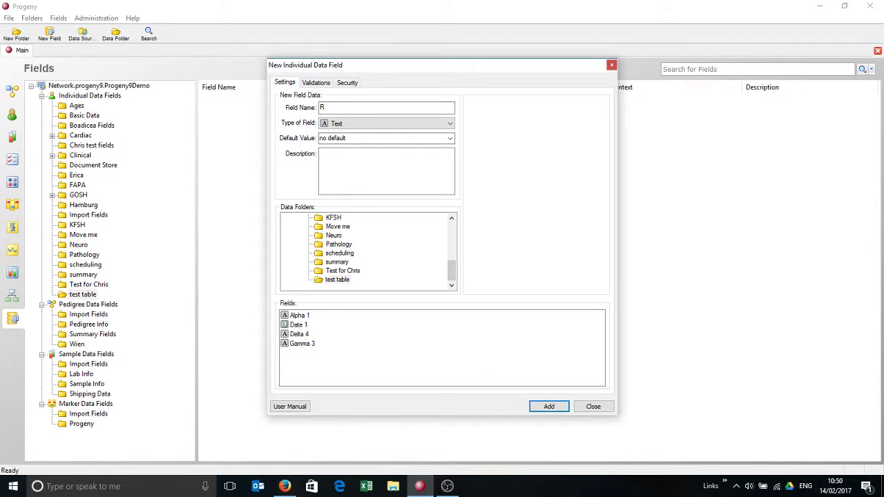
{"action": "key", "text": "BackSpace"}
{"action": "type", "text": "Test table"}
{"action": "left_click", "coordinate": [414, 123]}
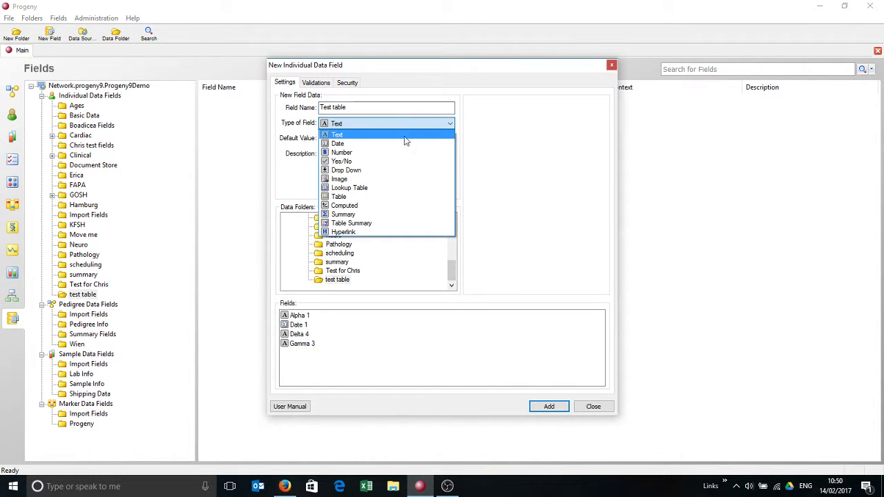
{"action": "left_click", "coordinate": [375, 196]}
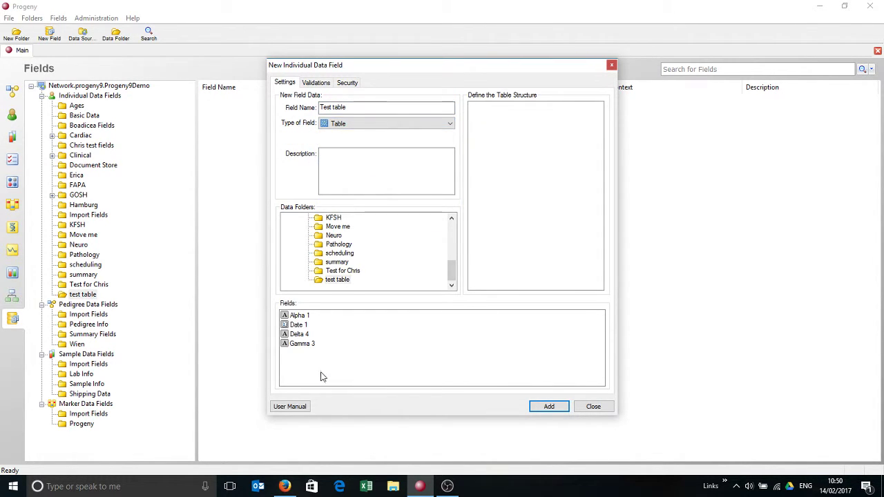
Define the table structure with Alpha 1, Date 1, Delta 4 and Gamma 3, add the table field and close the dialog.
{"action": "left_click_drag", "start_coordinate": [321, 373], "coordinate": [488, 158]}
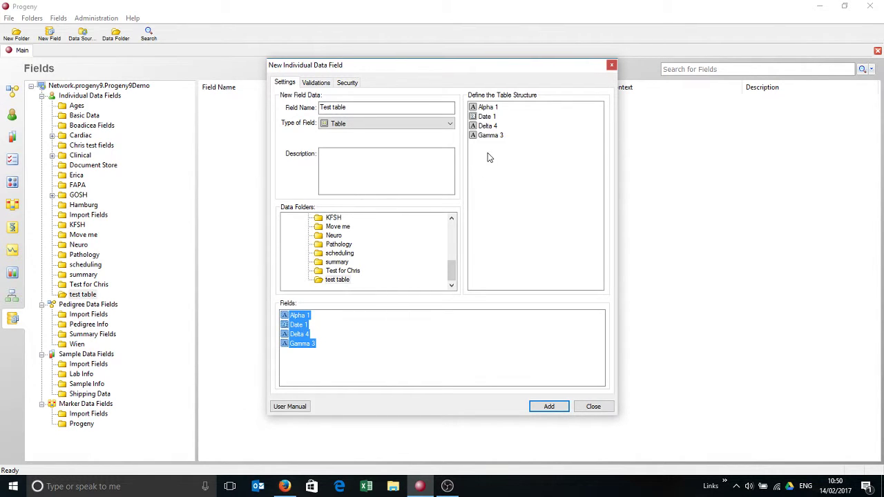
{"action": "left_click", "coordinate": [559, 405]}
{"action": "left_click", "coordinate": [482, 264]}
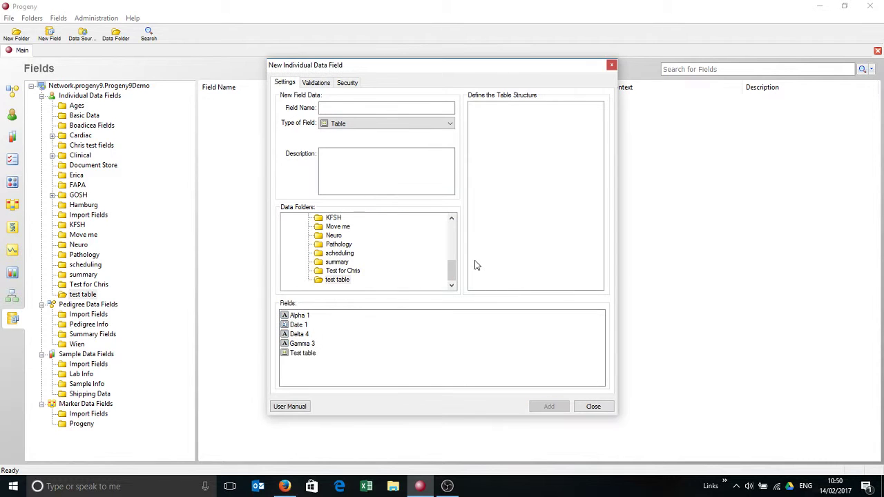
{"action": "left_click", "coordinate": [588, 408]}
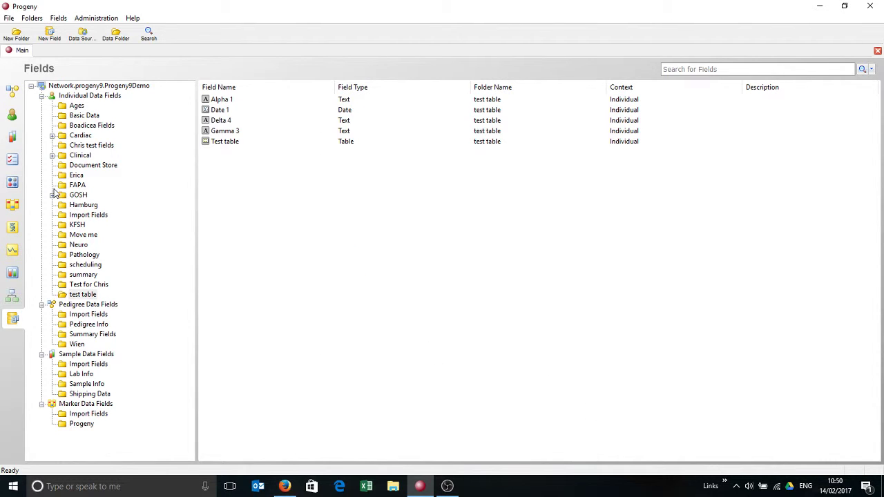
Open the individual record Indiv 1 from the Individual Studies folder and show its Cancer History page.
{"action": "left_click", "coordinate": [14, 116]}
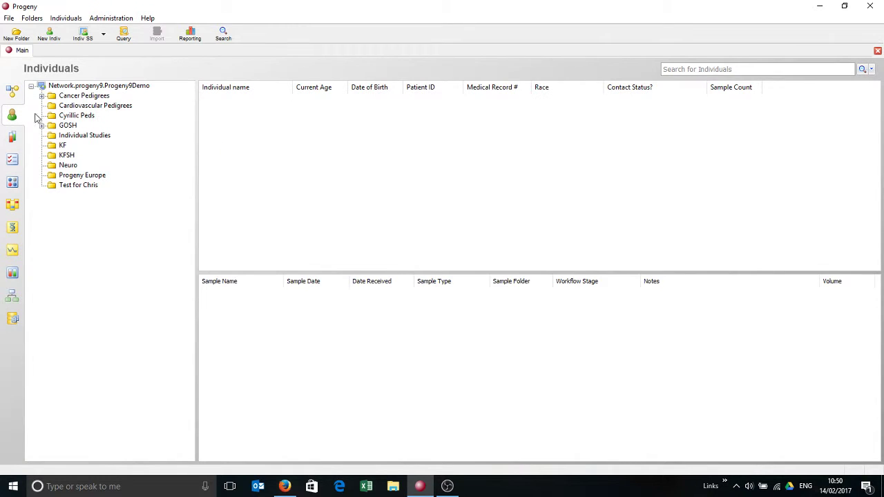
{"action": "left_click", "coordinate": [75, 137]}
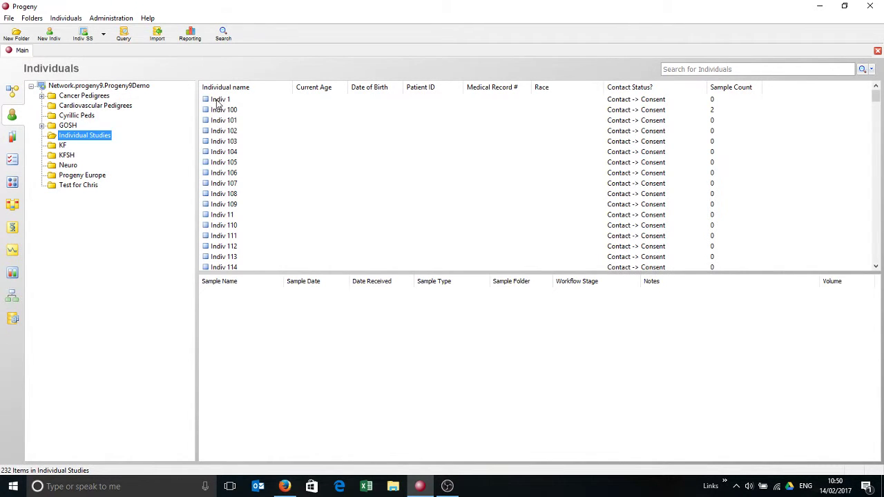
{"action": "left_click", "coordinate": [217, 101]}
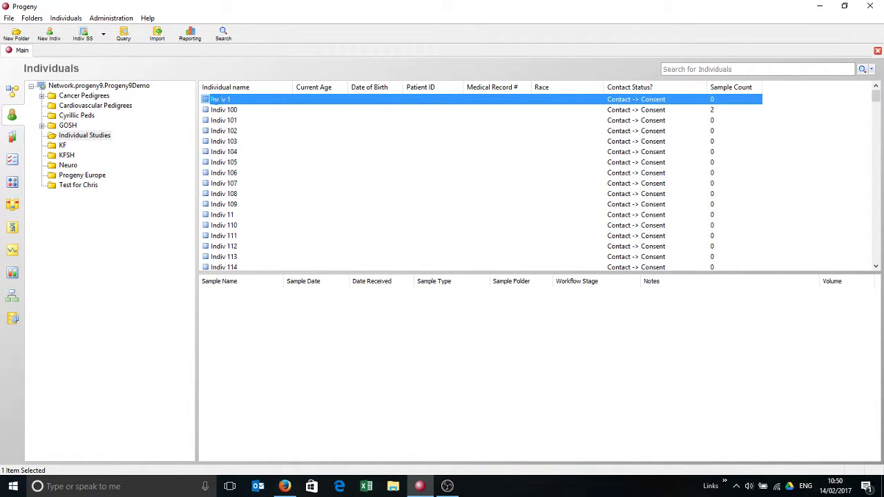
{"action": "double_click", "coordinate": [216, 100]}
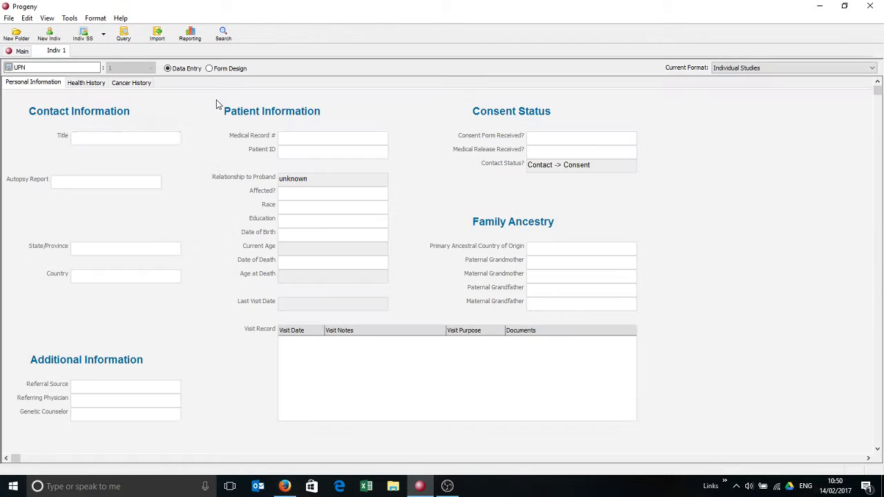
{"action": "left_click", "coordinate": [94, 85]}
{"action": "left_click", "coordinate": [141, 86]}
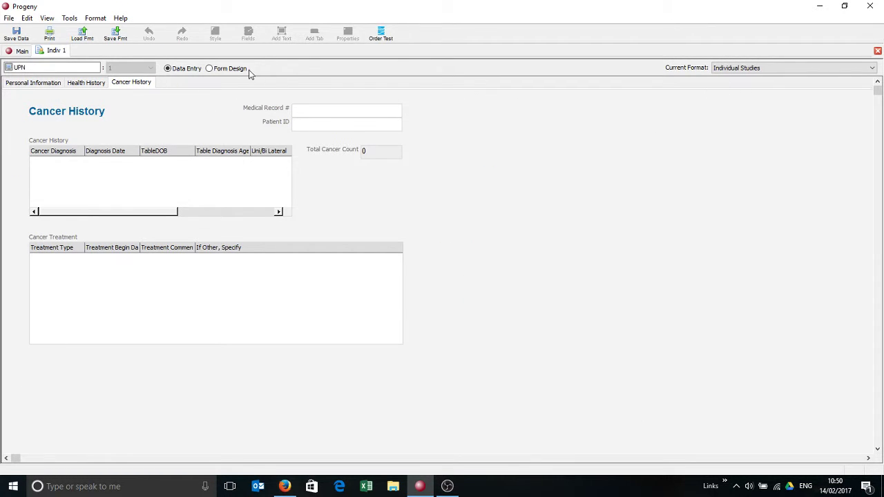
Switch the record's datasheet to Form Design mode and add a new tab named "Table".
{"action": "left_click", "coordinate": [220, 71]}
{"action": "left_click", "coordinate": [313, 34]}
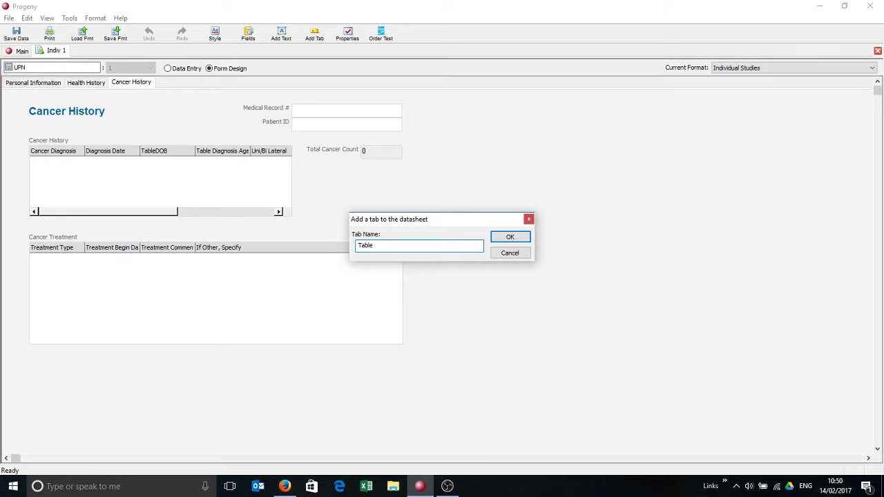
{"action": "left_click", "coordinate": [514, 239]}
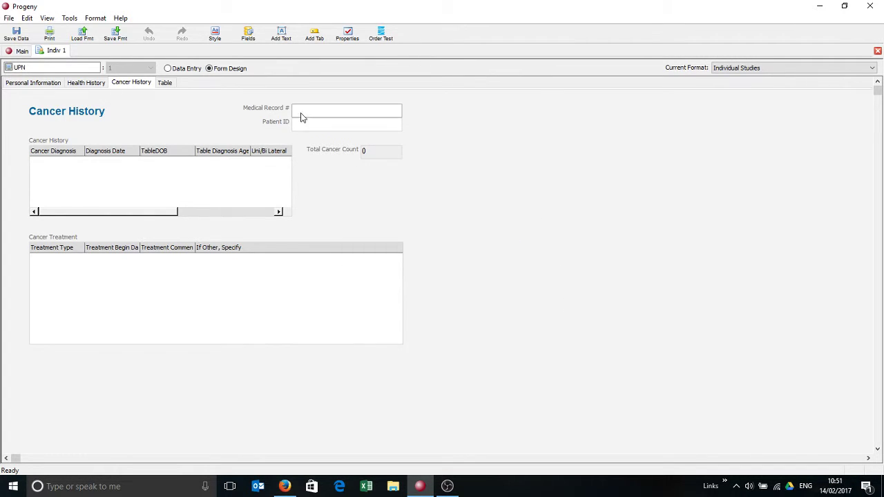
Place the Test table field from the test table folder on the Table tab and enlarge it to show all four columns.
{"action": "left_click", "coordinate": [166, 83]}
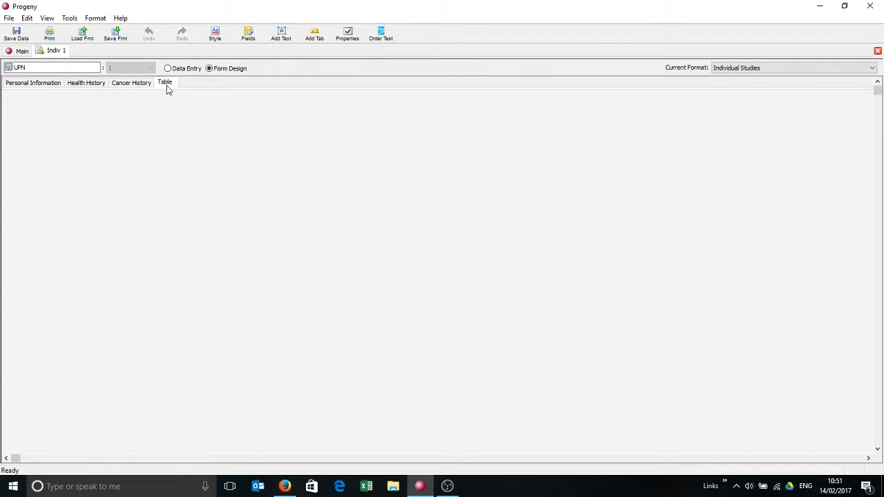
{"action": "left_click", "coordinate": [247, 32]}
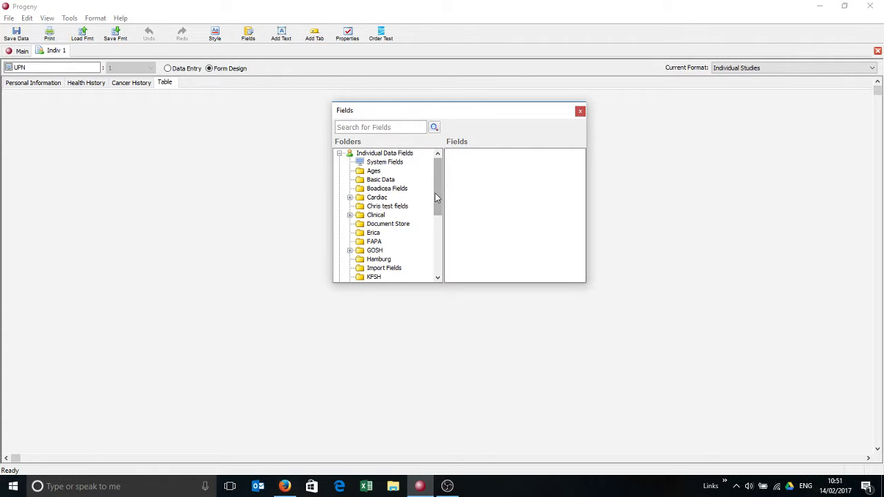
{"action": "left_click_drag", "start_coordinate": [438, 183], "coordinate": [438, 232]}
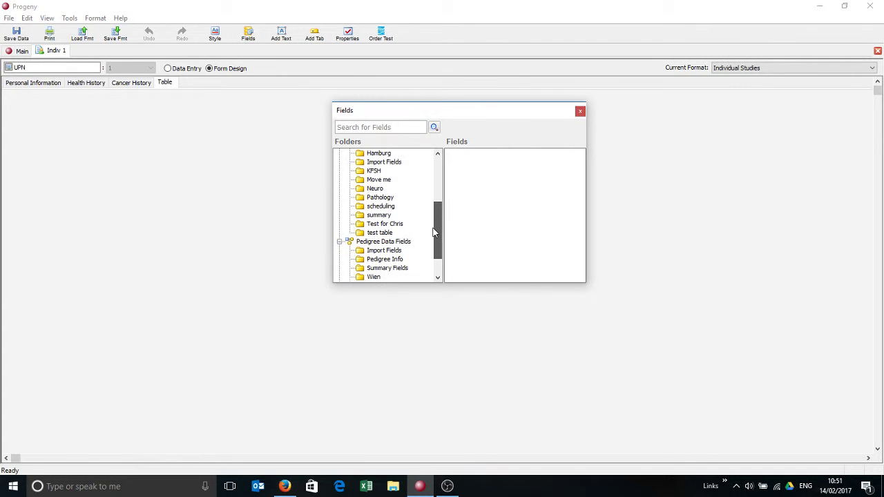
{"action": "left_click", "coordinate": [386, 233]}
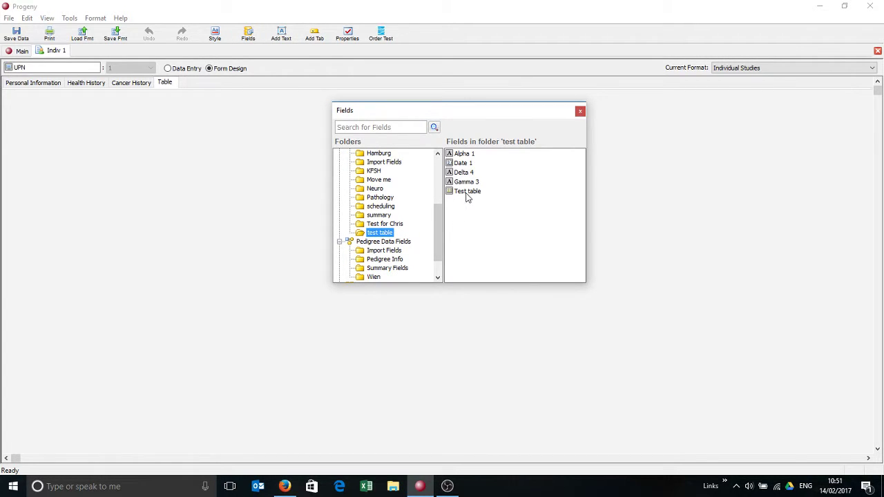
{"action": "left_click_drag", "start_coordinate": [467, 198], "coordinate": [51, 141]}
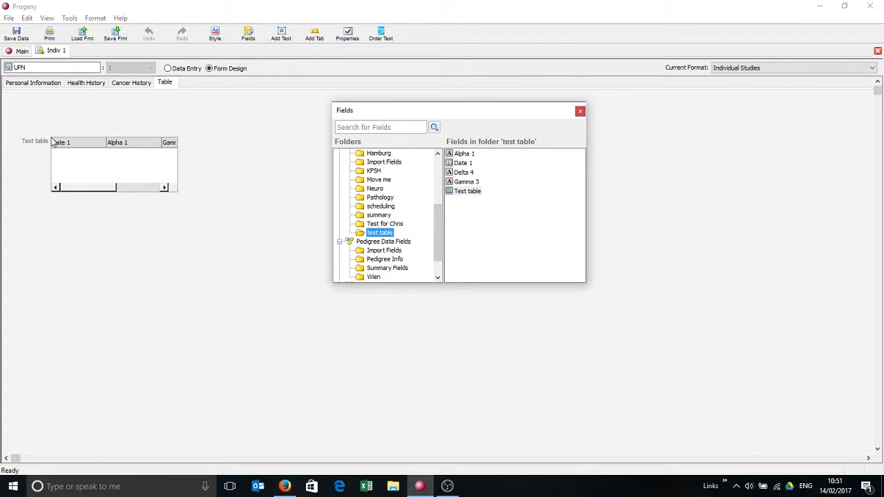
{"action": "left_click", "coordinate": [580, 111]}
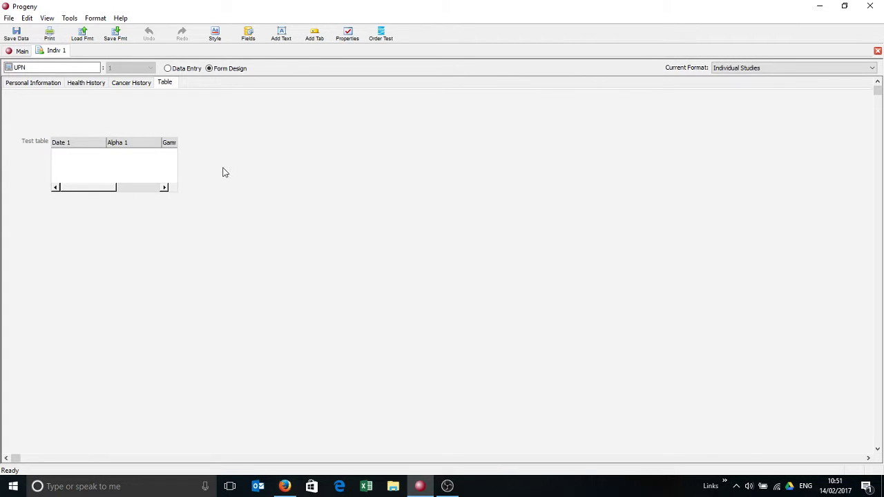
{"action": "left_click", "coordinate": [154, 164]}
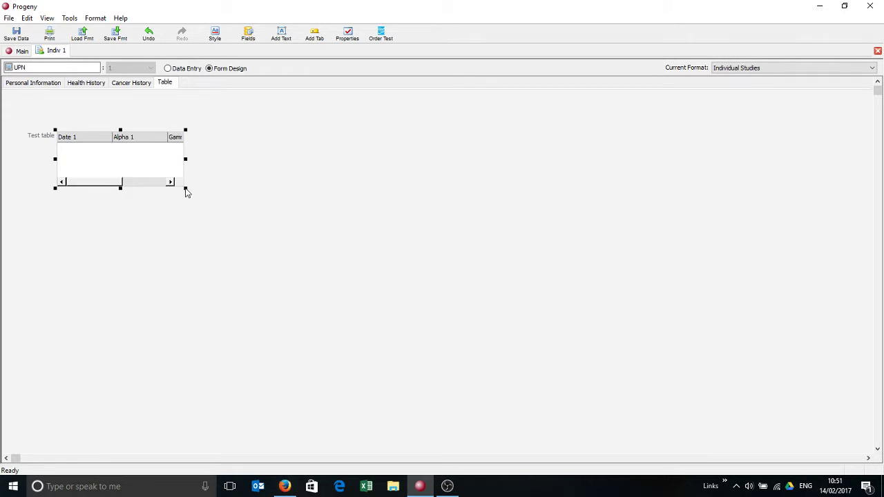
{"action": "left_click_drag", "start_coordinate": [183, 191], "coordinate": [492, 286]}
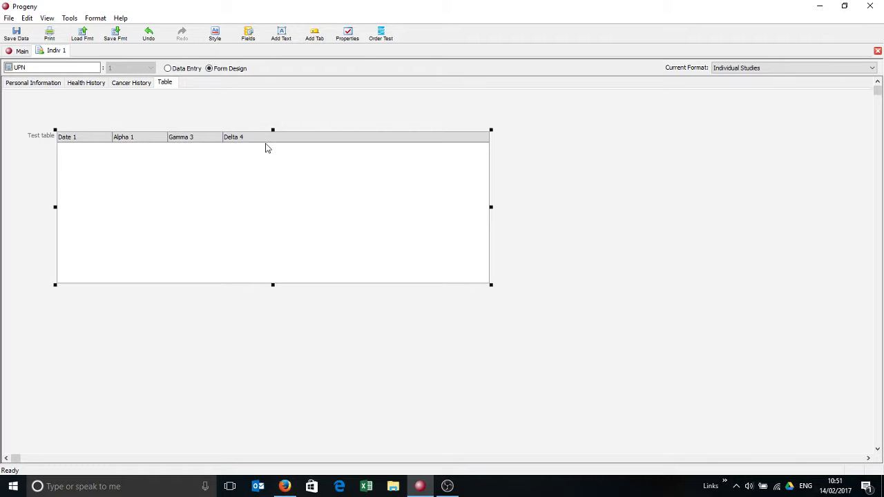
Reorder the table's fields in Form Design mode so that Delta 4 is third and Gamma 3 is fourth.
{"action": "left_click", "coordinate": [168, 68]}
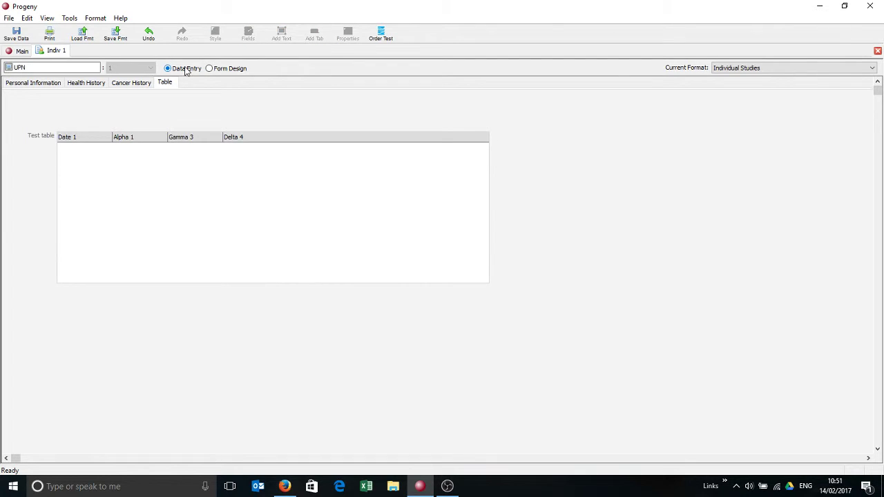
{"action": "right_click", "coordinate": [158, 147]}
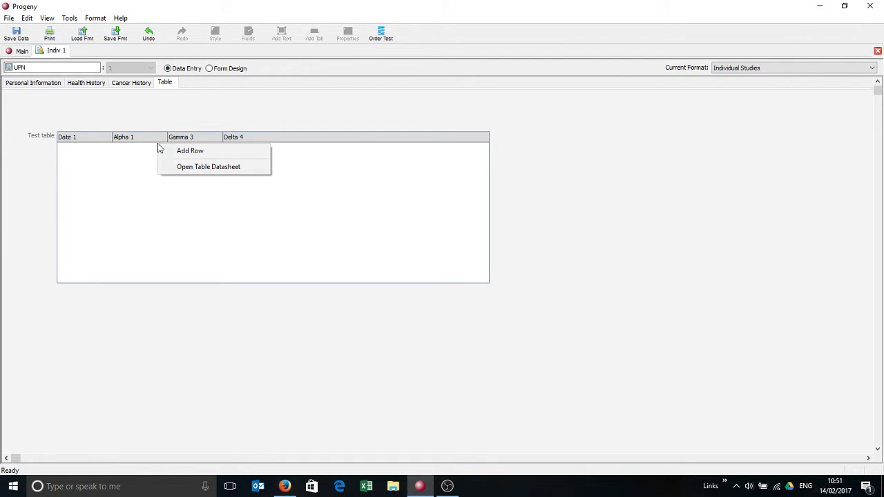
{"action": "left_click", "coordinate": [216, 69]}
{"action": "right_click", "coordinate": [166, 140]}
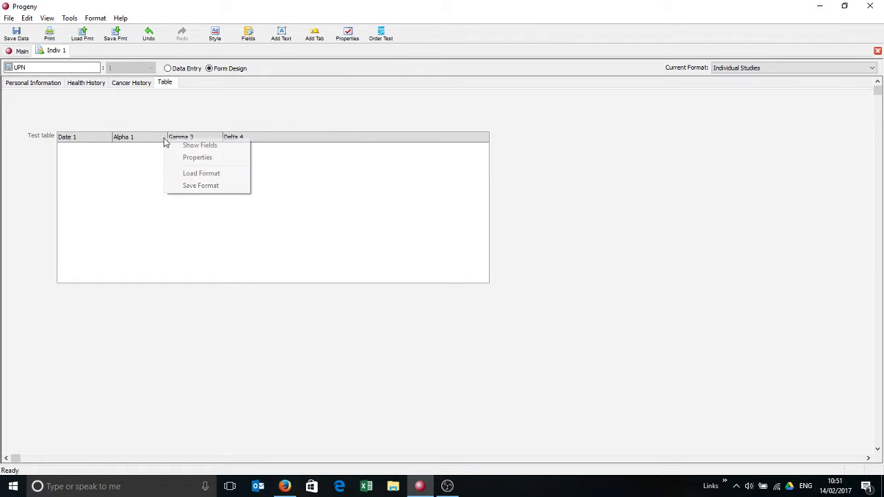
{"action": "left_click", "coordinate": [193, 146]}
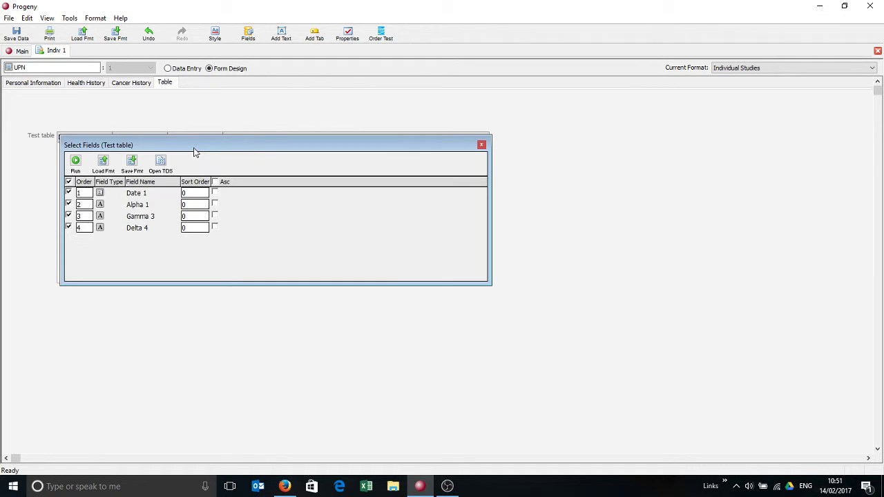
{"action": "double_click", "coordinate": [82, 216]}
{"action": "double_click", "coordinate": [82, 230]}
{"action": "left_click", "coordinate": [77, 161]}
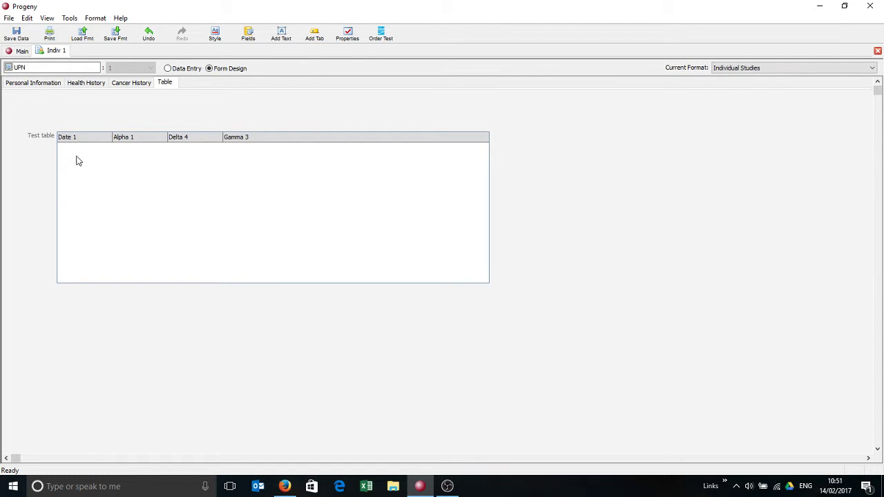
Widen the Alpha 1 and Delta 4 columns of the table in Data Entry mode.
{"action": "left_click", "coordinate": [168, 69]}
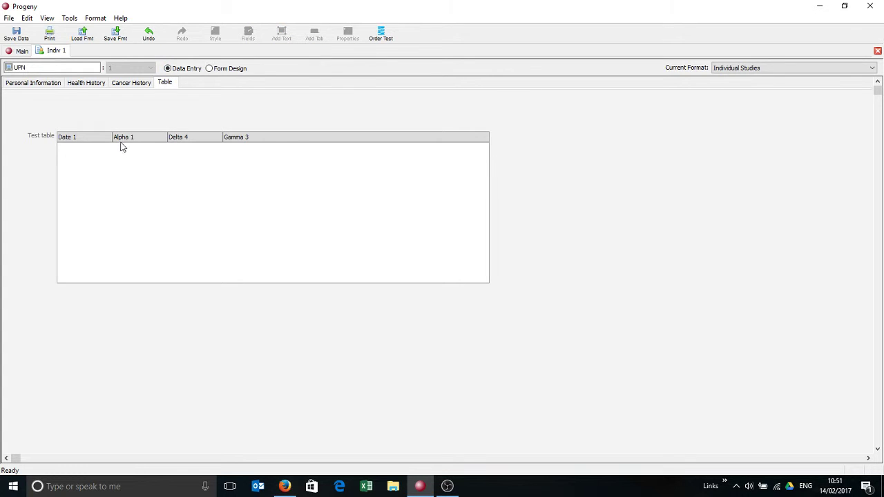
{"action": "left_click_drag", "start_coordinate": [223, 137], "coordinate": [403, 145]}
{"action": "mouse_move", "coordinate": [168, 137]}
{"action": "left_mouse_down"}
{"action": "mouse_move", "coordinate": [231, 136]}
{"action": "mouse_move", "coordinate": [172, 140]}
{"action": "mouse_move", "coordinate": [276, 147]}
{"action": "mouse_move", "coordinate": [176, 149]}
{"action": "left_mouse_up"}
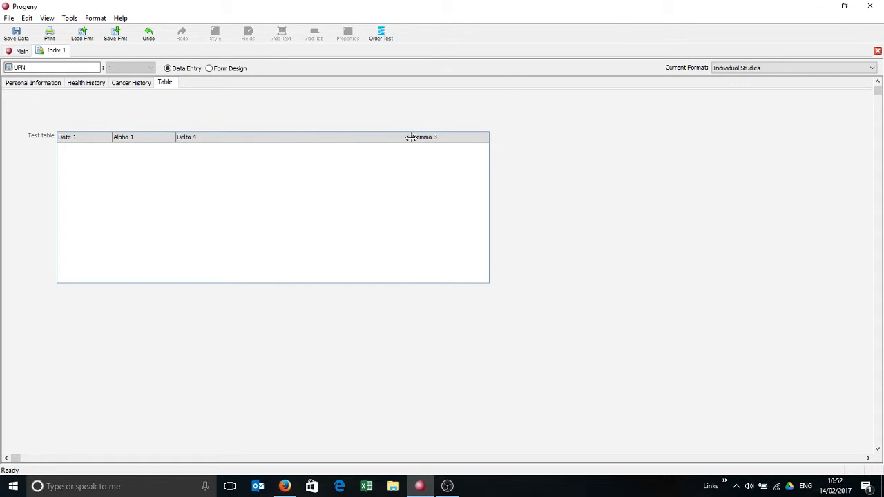
{"action": "left_click_drag", "start_coordinate": [410, 137], "coordinate": [259, 139]}
{"action": "left_click_drag", "start_coordinate": [175, 137], "coordinate": [208, 137]}
{"action": "left_click_drag", "start_coordinate": [290, 137], "coordinate": [335, 137]}
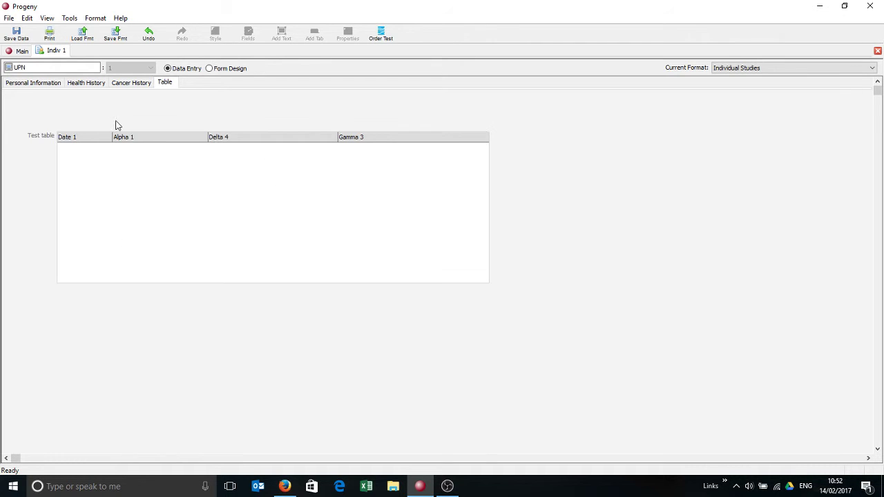
{"action": "right_click", "coordinate": [75, 142]}
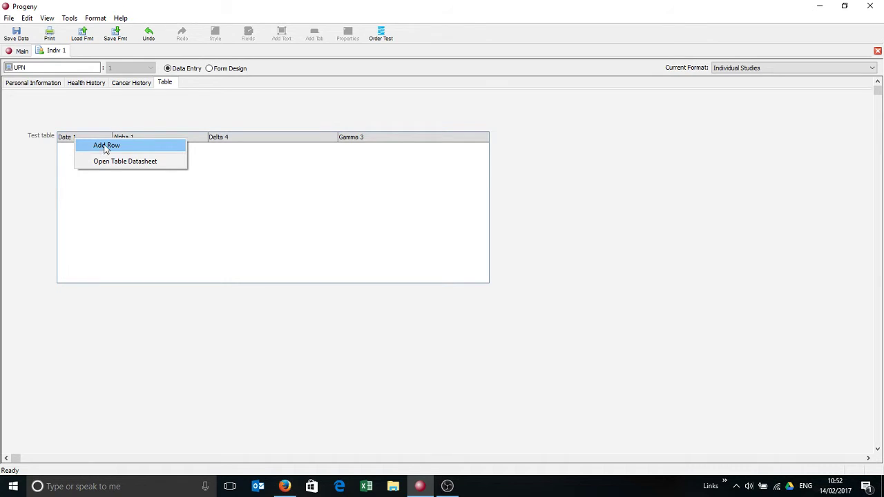
{"action": "left_click", "coordinate": [219, 177]}
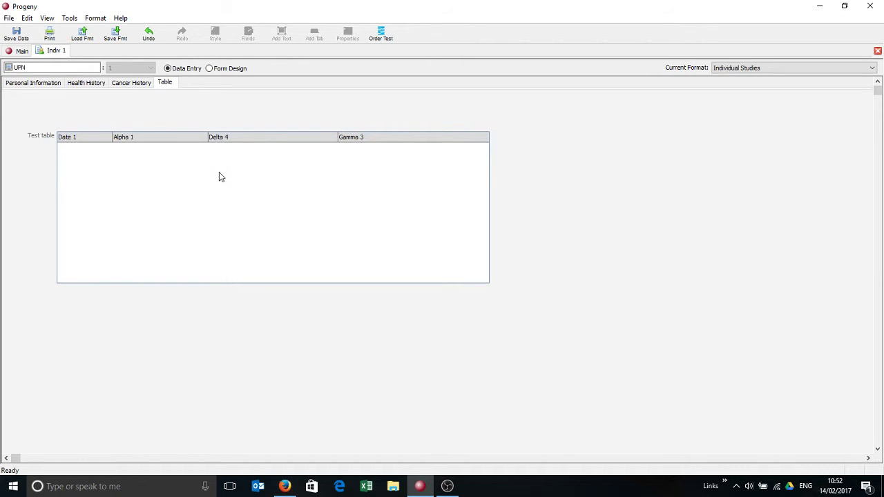
Save the table's format in Form Design mode as "test table format", making it the default, and check the saved formats list.
{"action": "left_click", "coordinate": [212, 71]}
{"action": "right_click", "coordinate": [180, 154]}
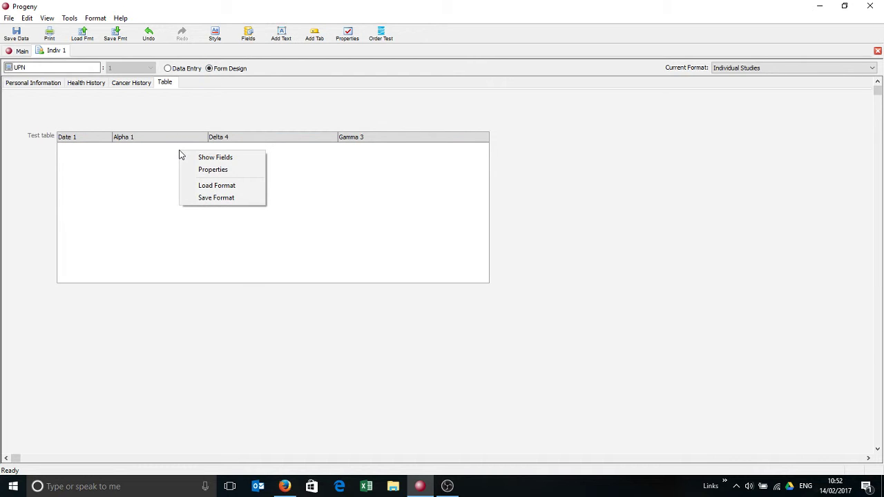
{"action": "left_click", "coordinate": [217, 199]}
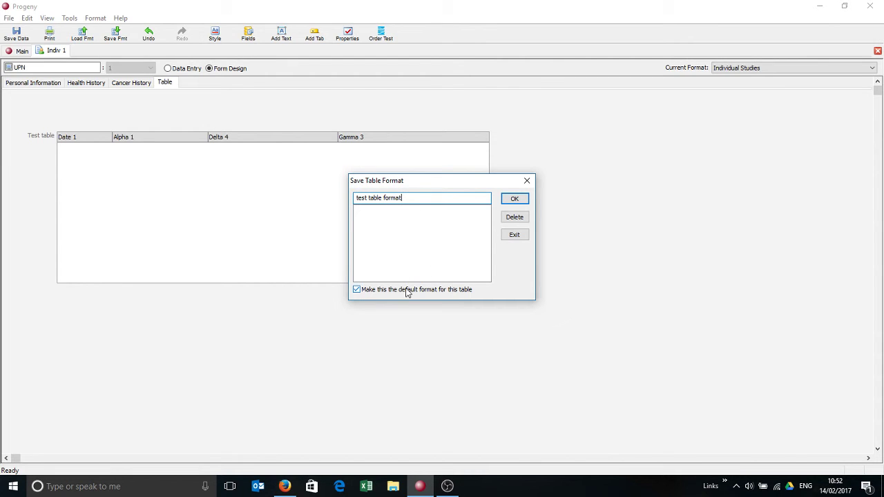
{"action": "left_click", "coordinate": [514, 201]}
{"action": "right_click", "coordinate": [253, 169]}
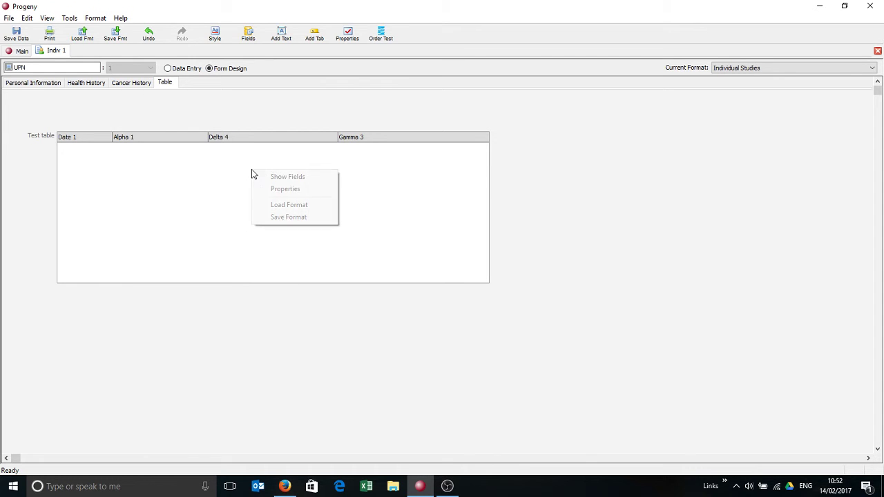
{"action": "left_click", "coordinate": [283, 217]}
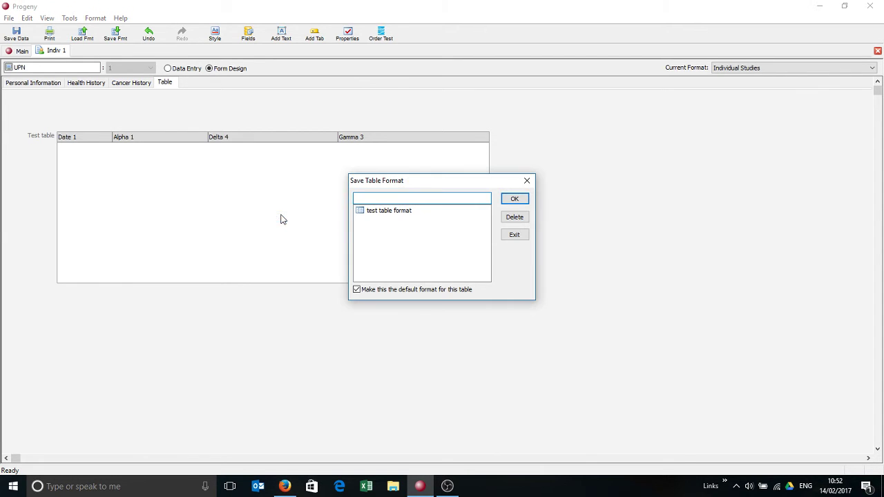
{"action": "left_click", "coordinate": [515, 235]}
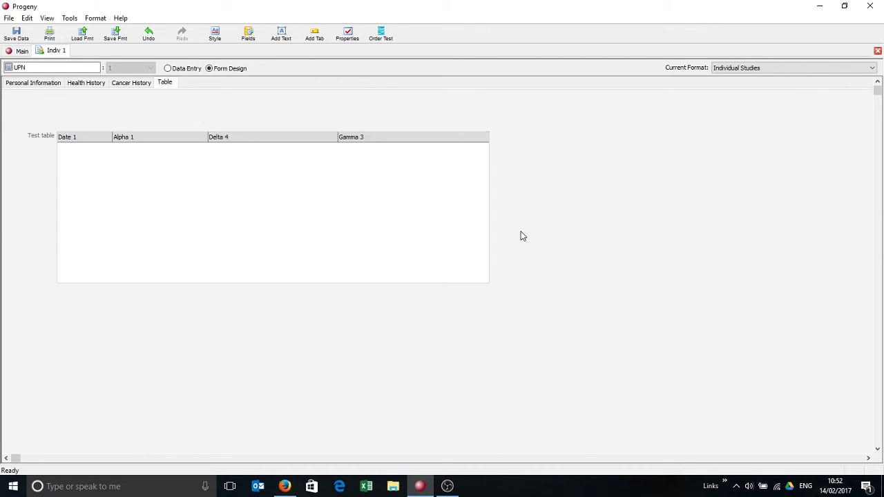
Close the Indiv 1 record and save the datasheet format changes over the existing Individual Studies format.
{"action": "left_click", "coordinate": [878, 53]}
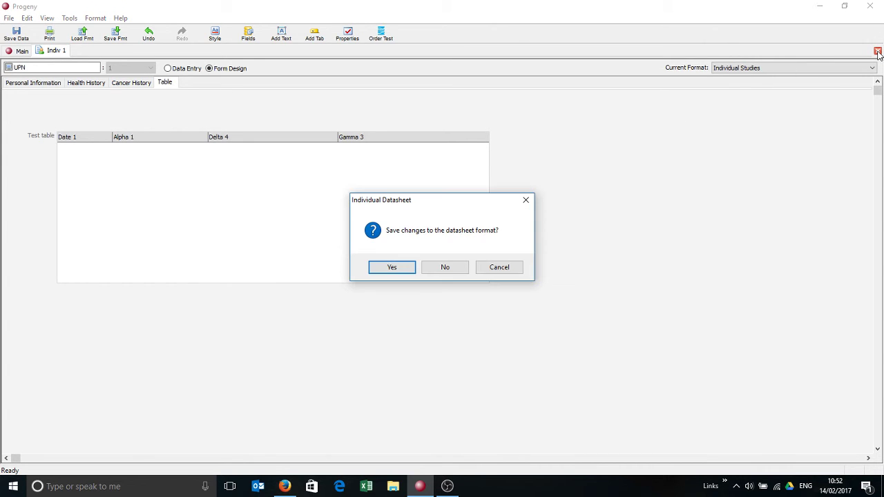
{"action": "left_click", "coordinate": [405, 276]}
{"action": "left_click", "coordinate": [539, 166]}
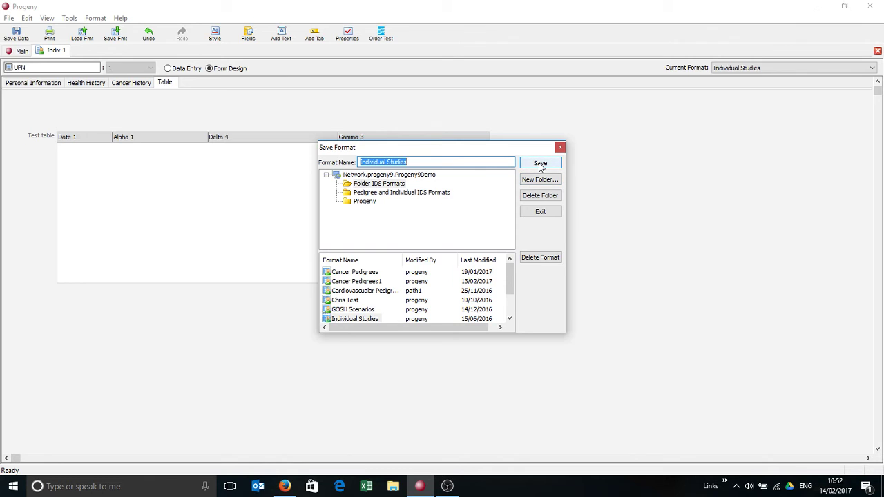
{"action": "left_click", "coordinate": [487, 268]}
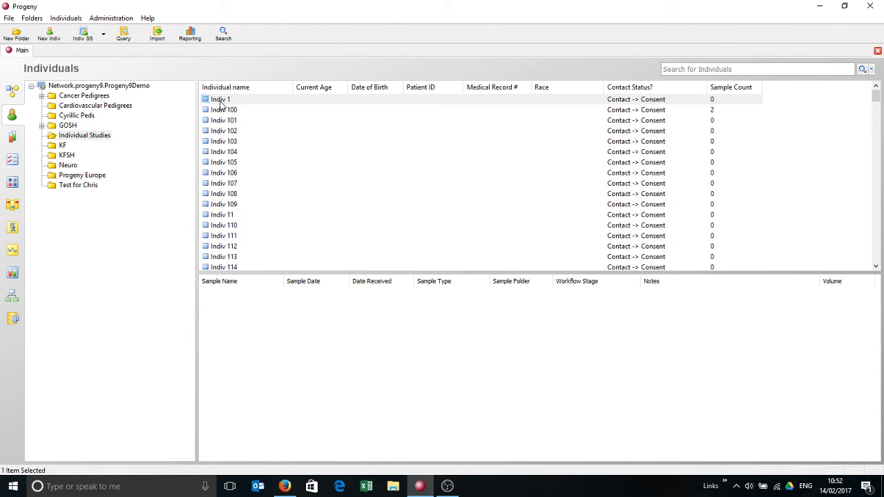
Reopen the individual record Indiv 1 and show its Table tab.
{"action": "left_click", "coordinate": [221, 101]}
{"action": "double_click", "coordinate": [221, 101]}
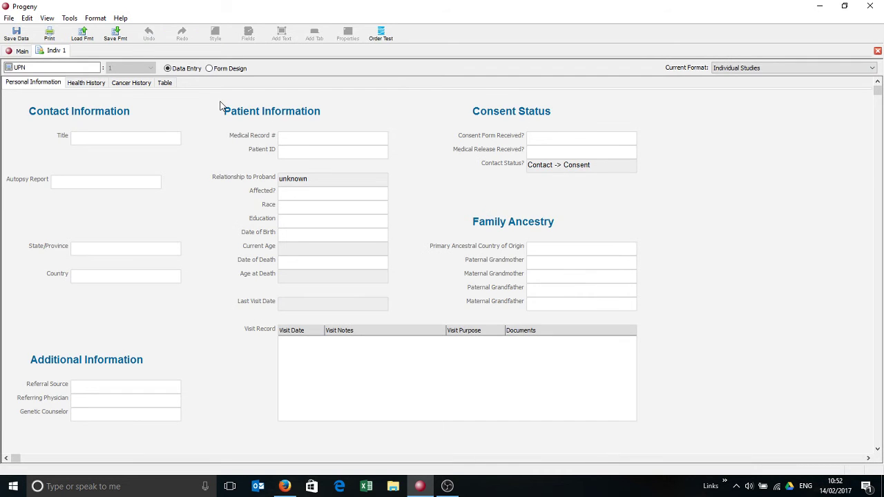
{"action": "left_click", "coordinate": [166, 82]}
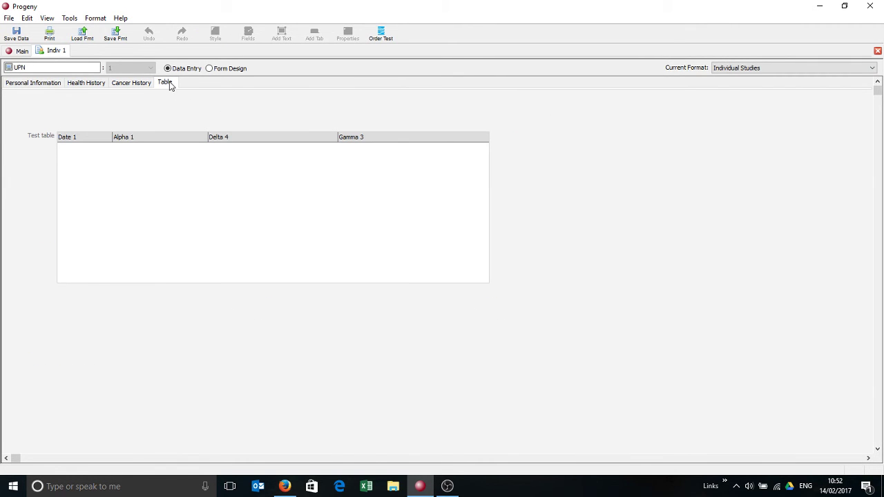